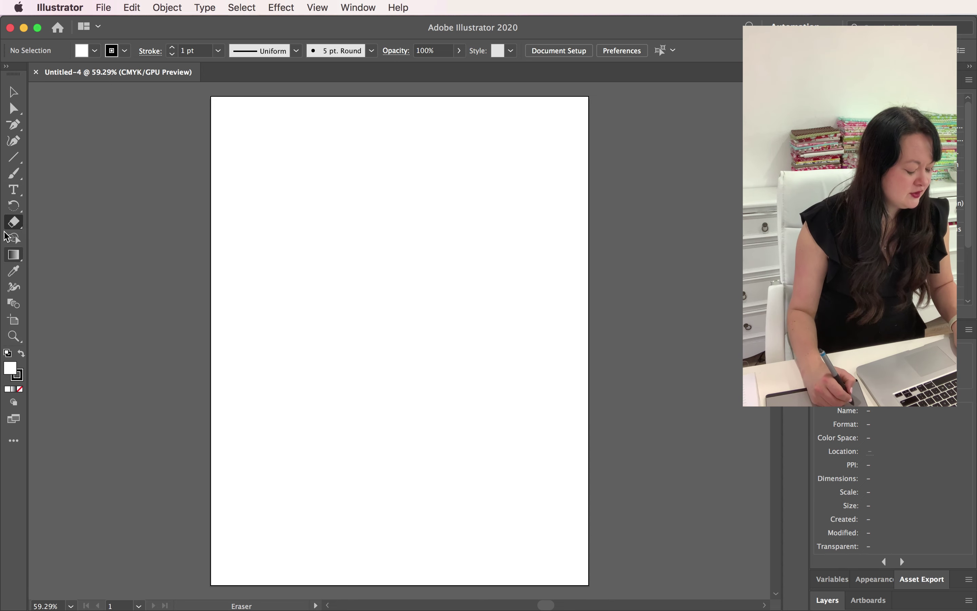
Draw a circle in the upper middle part of the artboard with the Ellipse tool.
click(13, 141)
click(15, 161)
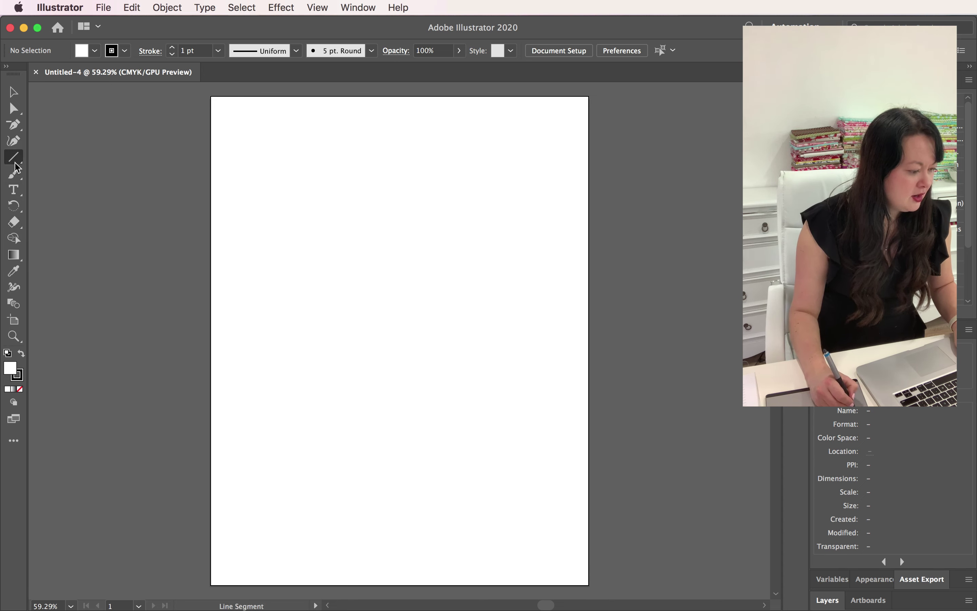
click(15, 162)
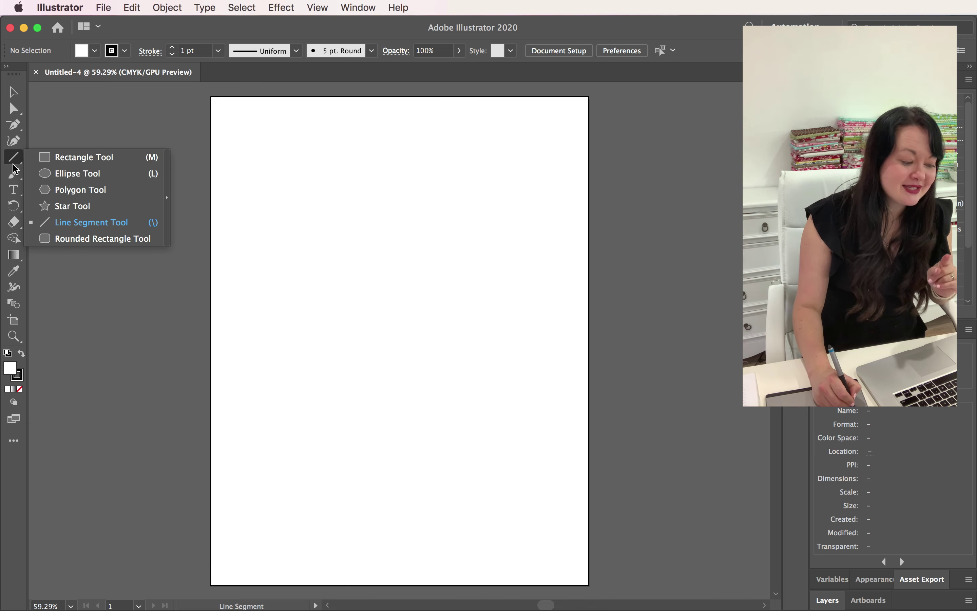
click(77, 157)
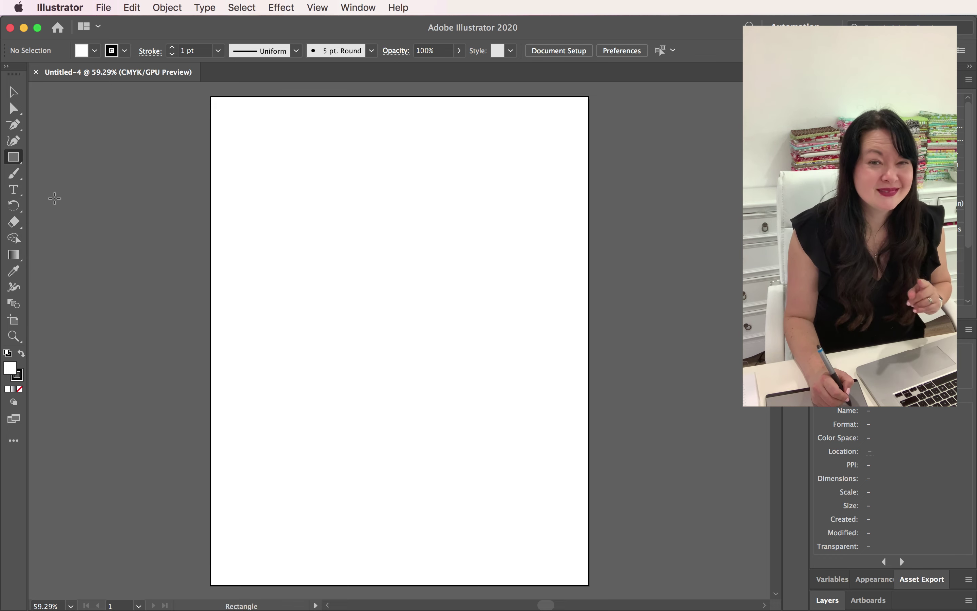
click(15, 162)
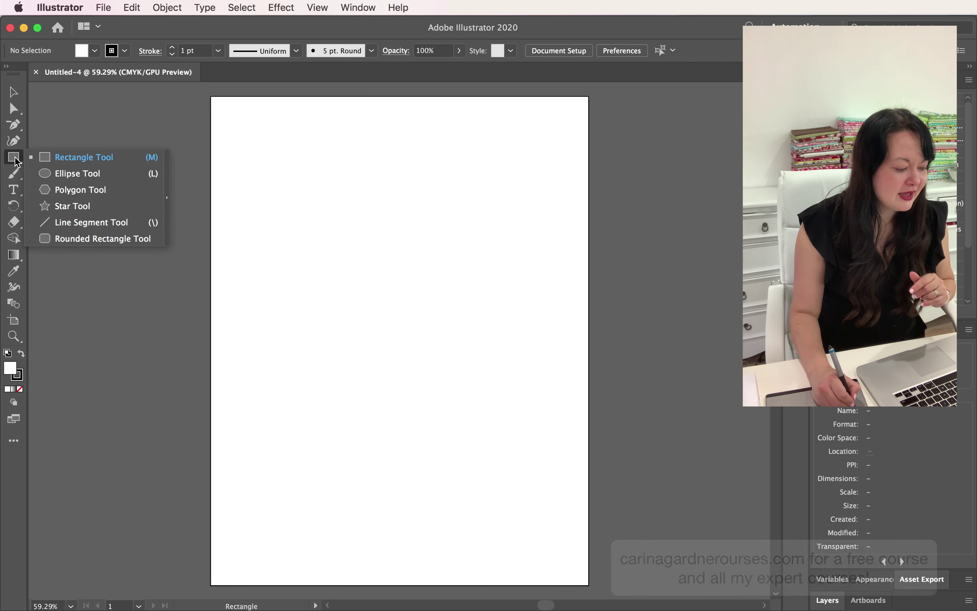
click(108, 176)
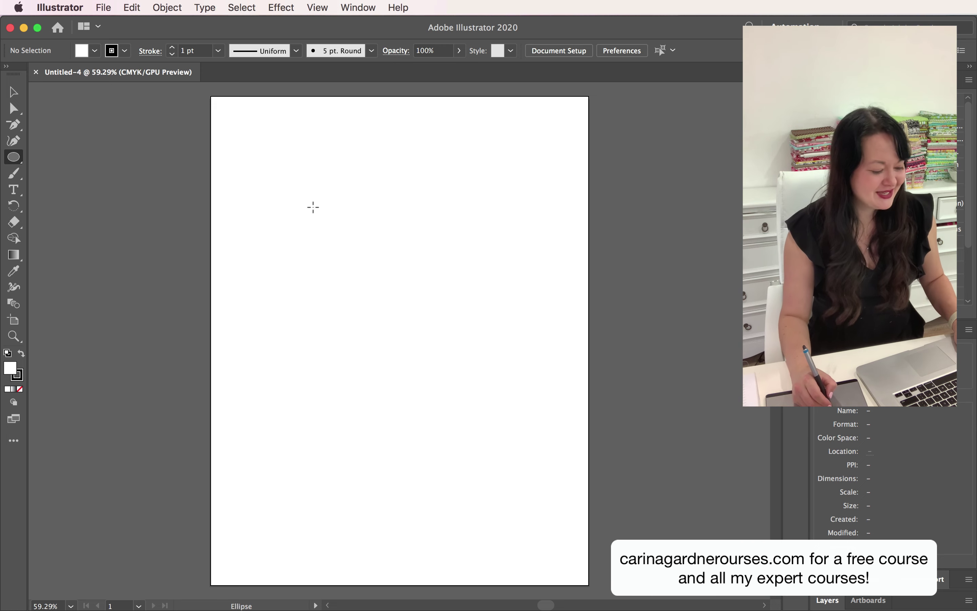
drag(302, 181, 465, 348)
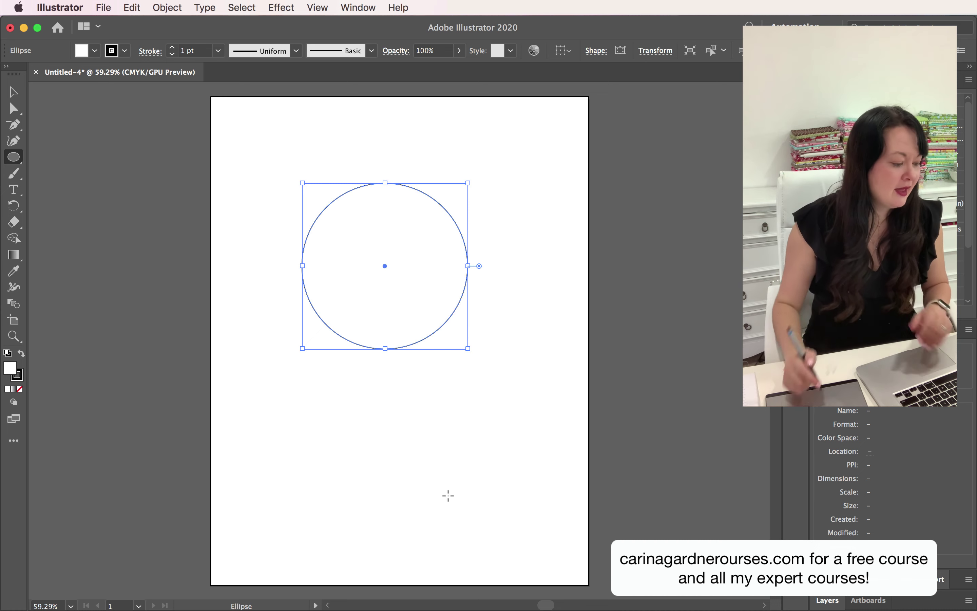
Place random placeholder letters along the circle's outline with the Type on a Path tool, starting at its lower left side.
click(14, 193)
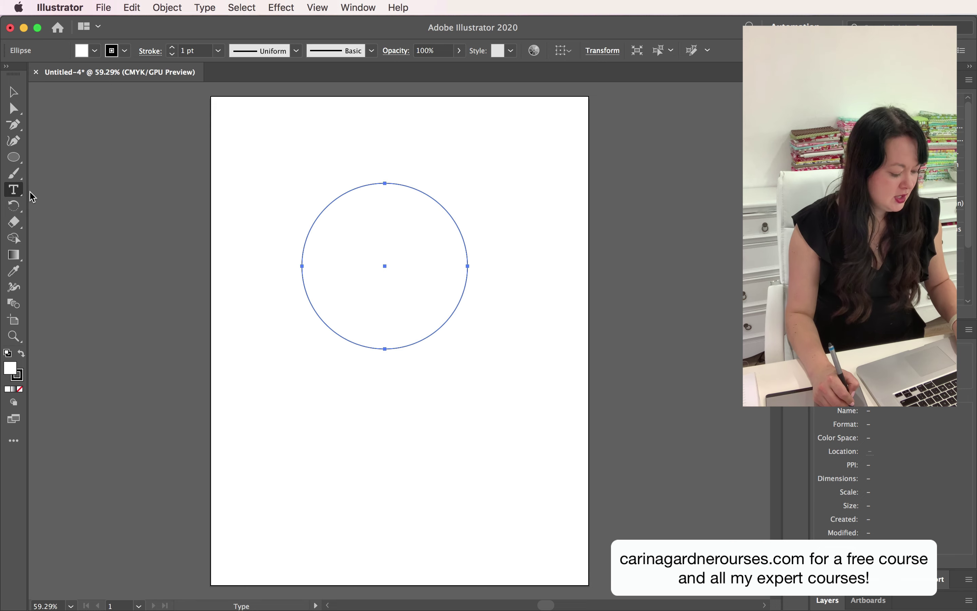
click(14, 190)
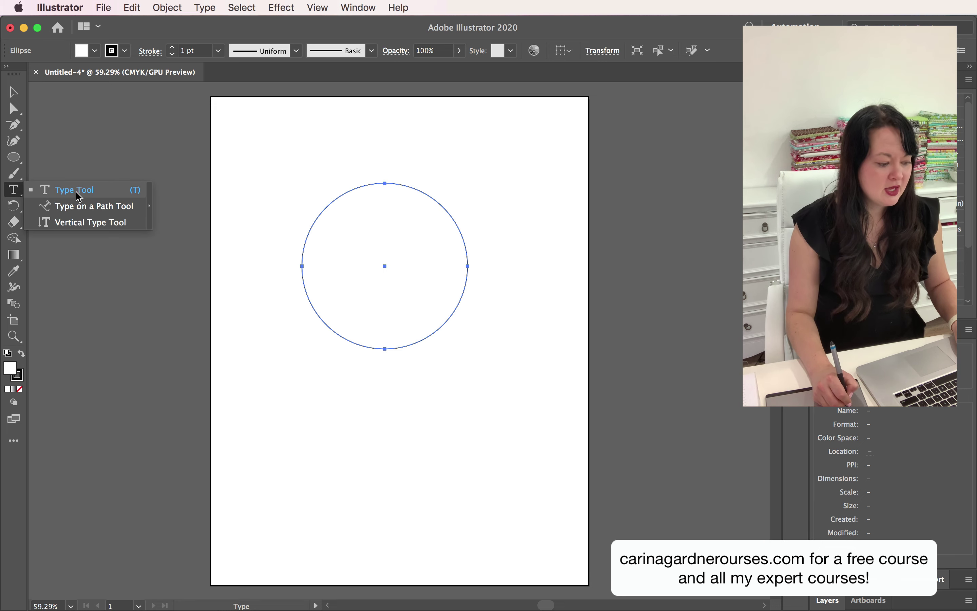
click(109, 207)
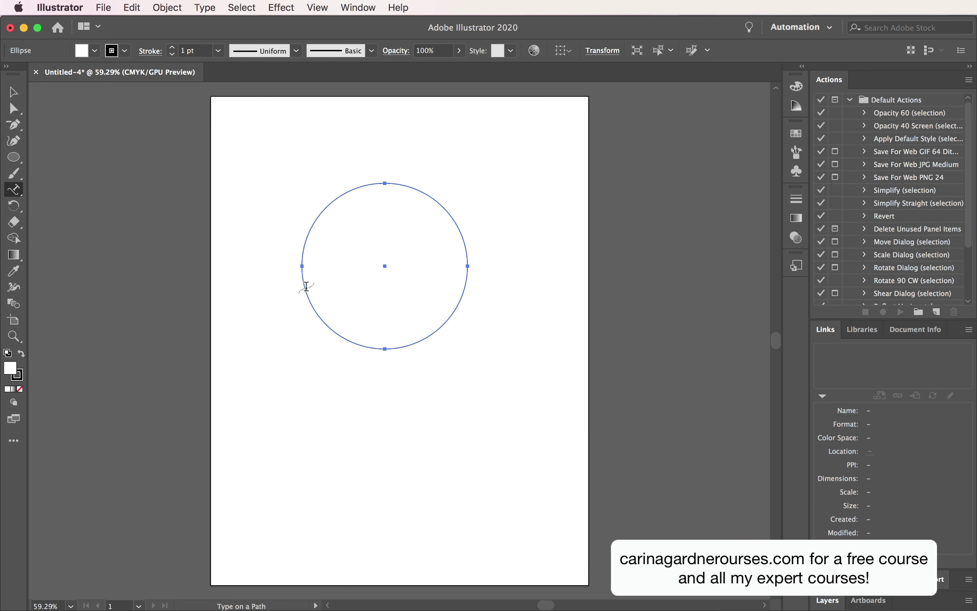
click(306, 286)
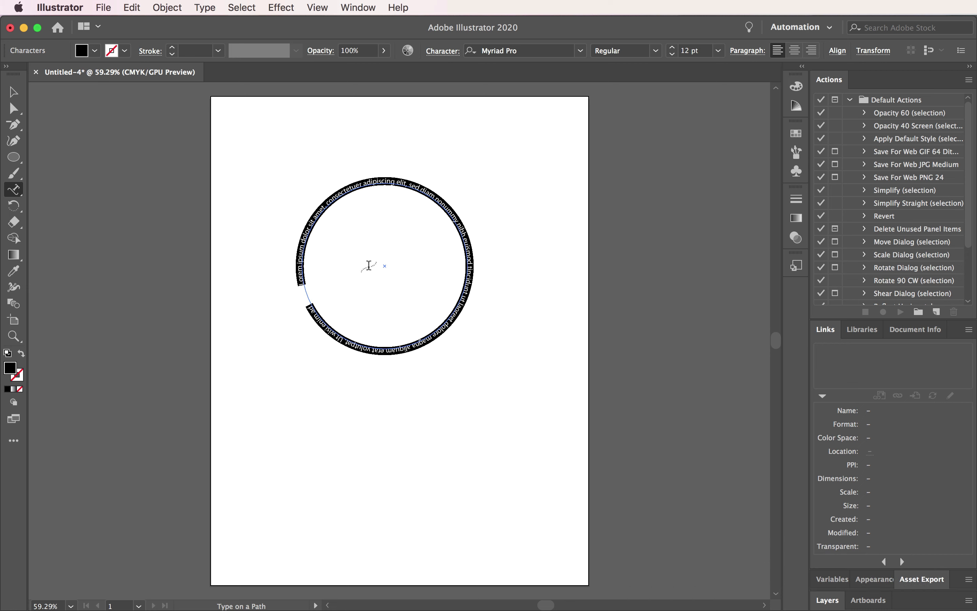
text(fifnwj)
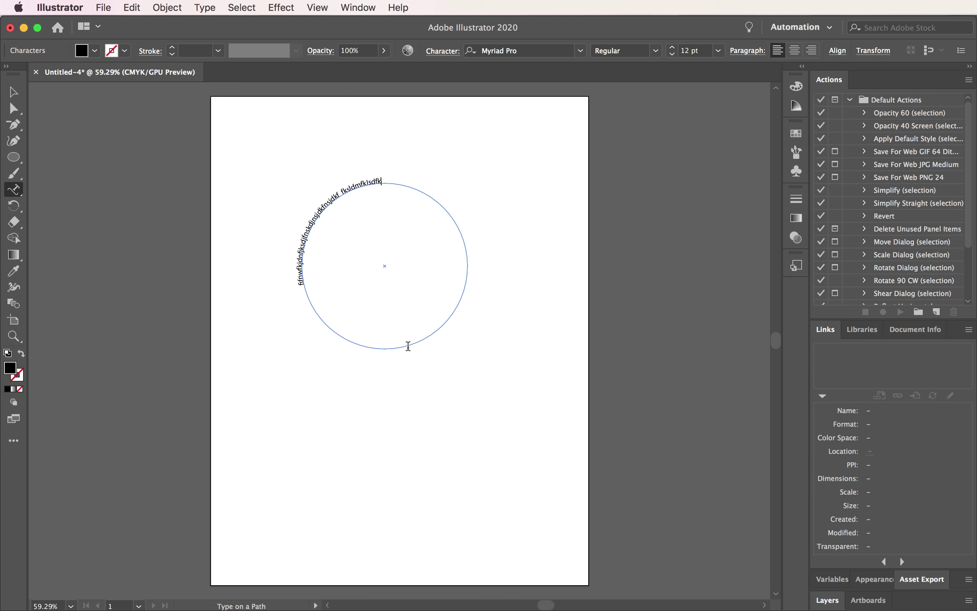
click(408, 346)
click(622, 338)
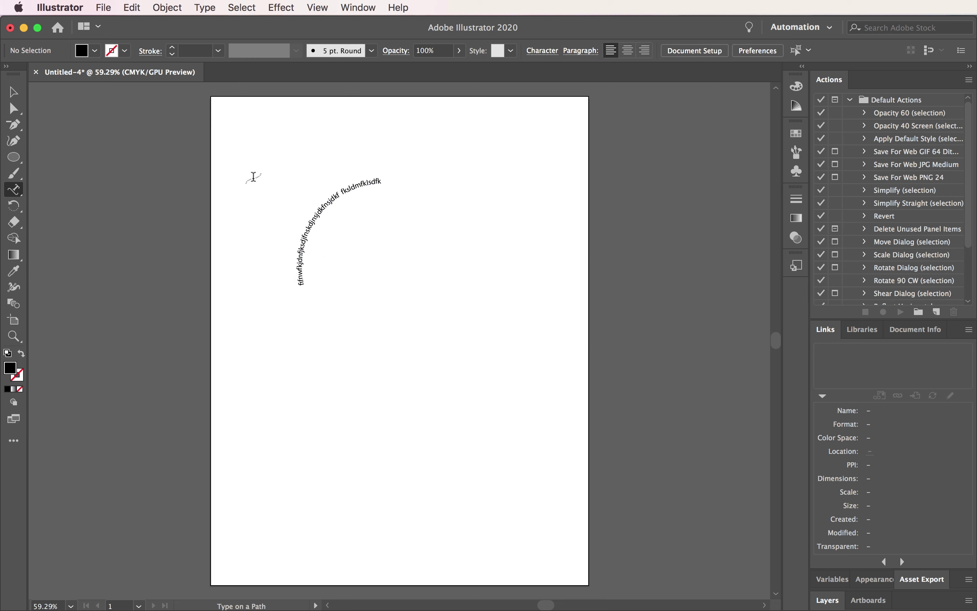
Select the circular text and show the Character settings, placed clear of the artwork.
click(14, 93)
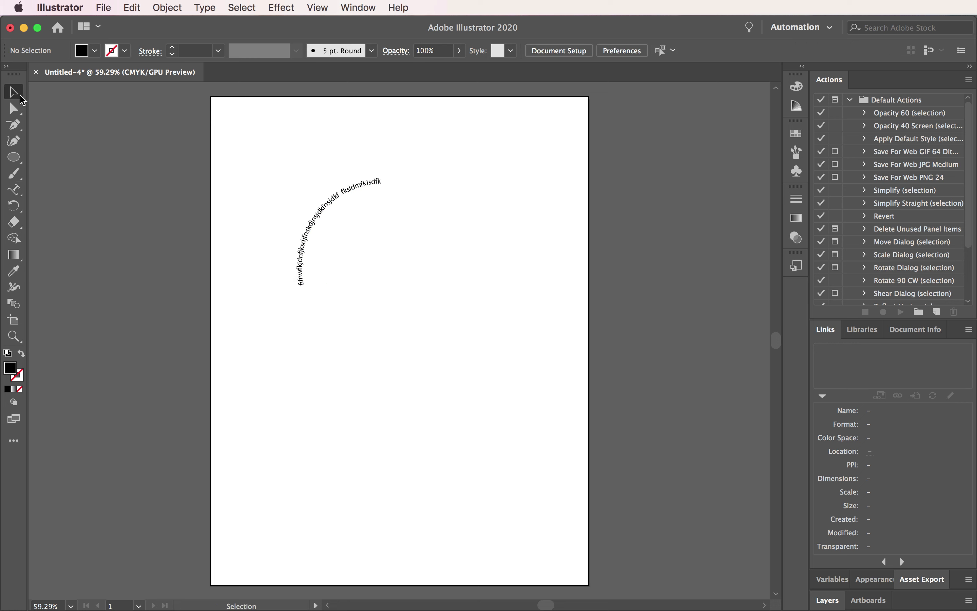
drag(242, 169, 374, 282)
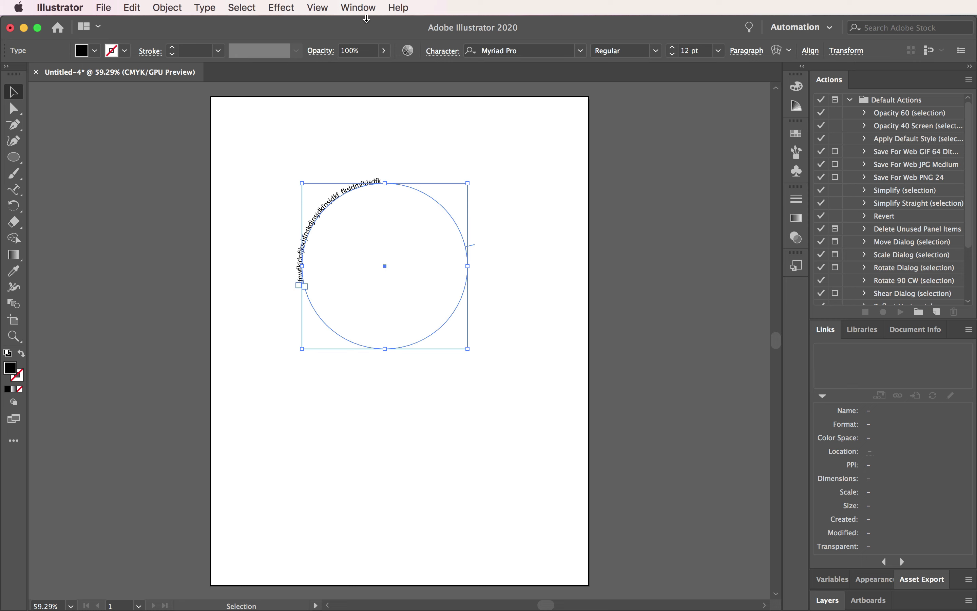
click(359, 8)
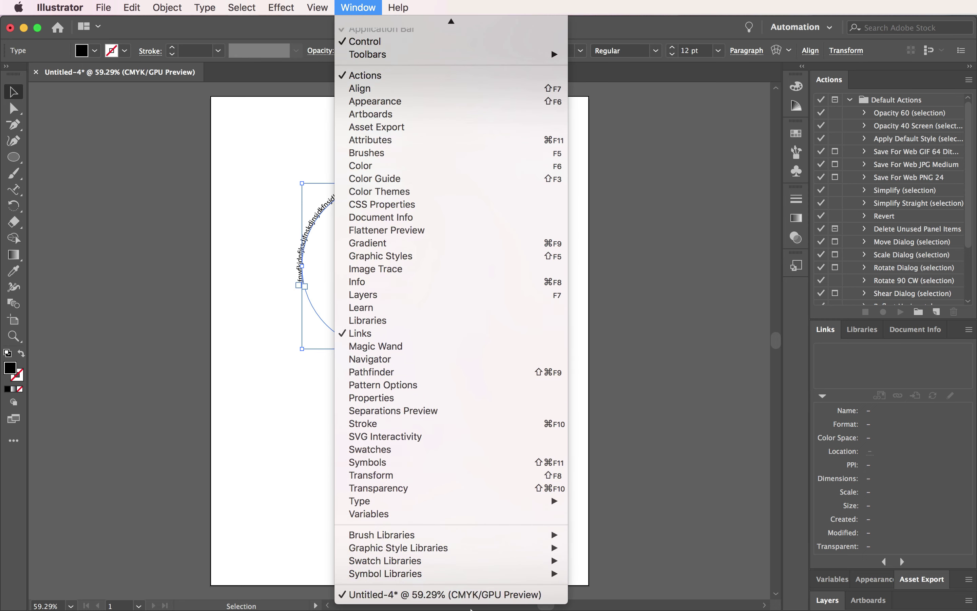
mouse_move(458, 502)
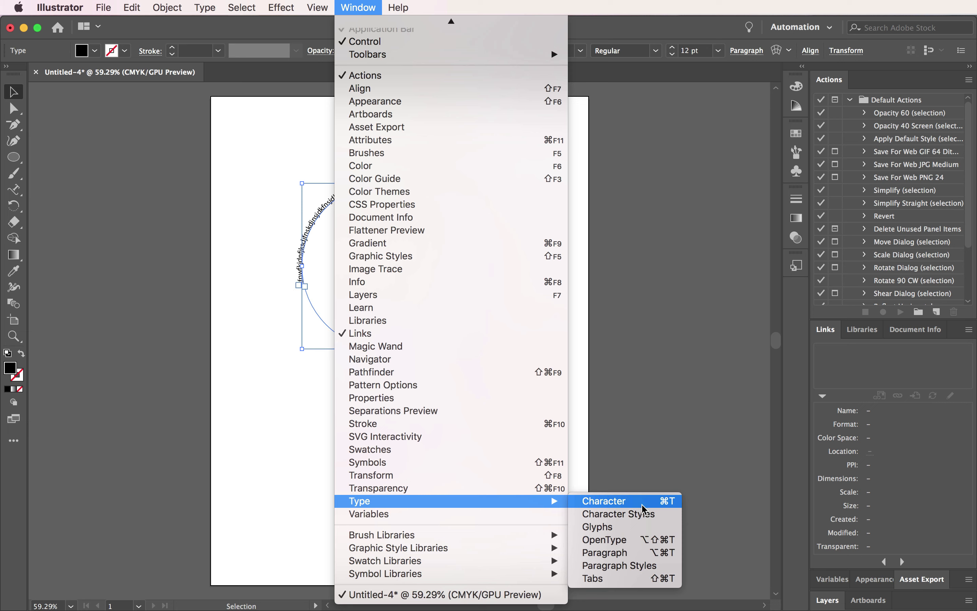
click(644, 503)
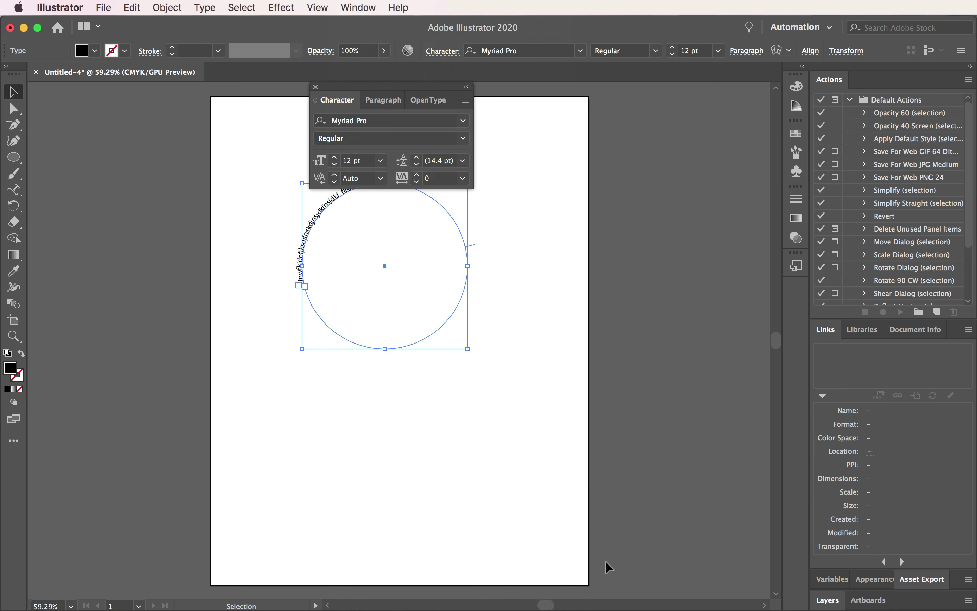
drag(409, 90, 672, 204)
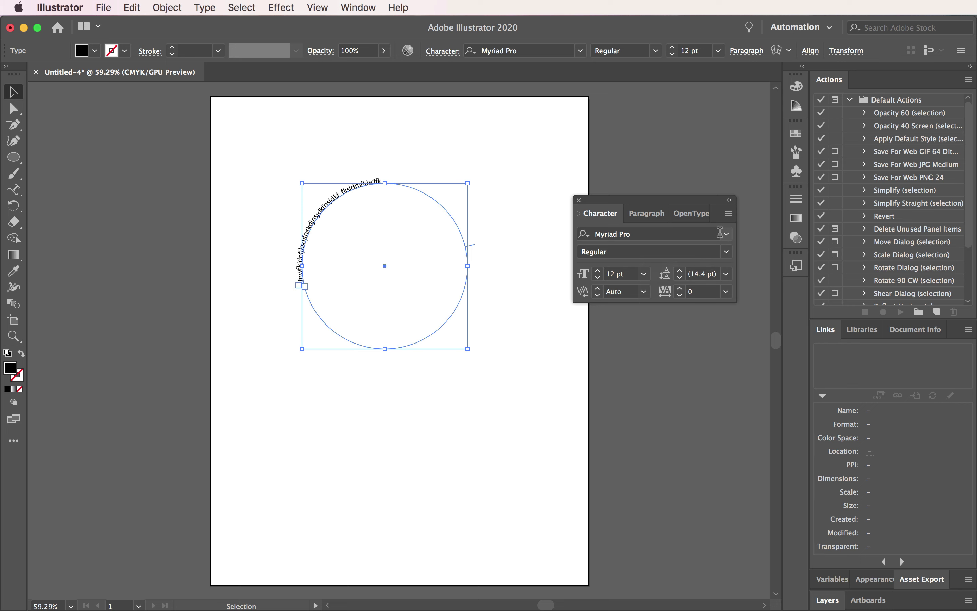
Set the circular text to CG Galliant Font Regular at 36 pt.
click(687, 235)
text(cg)
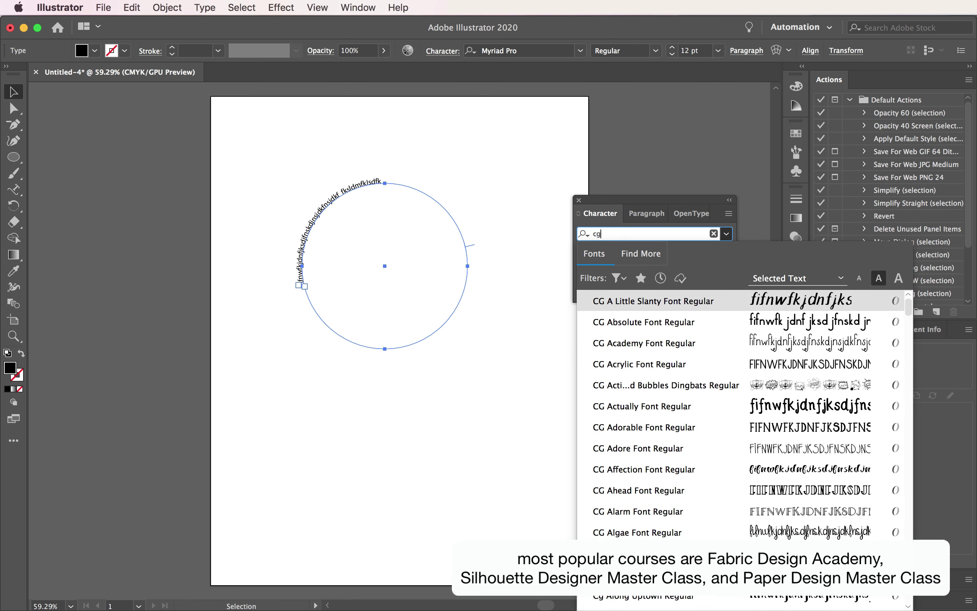
text( gall)
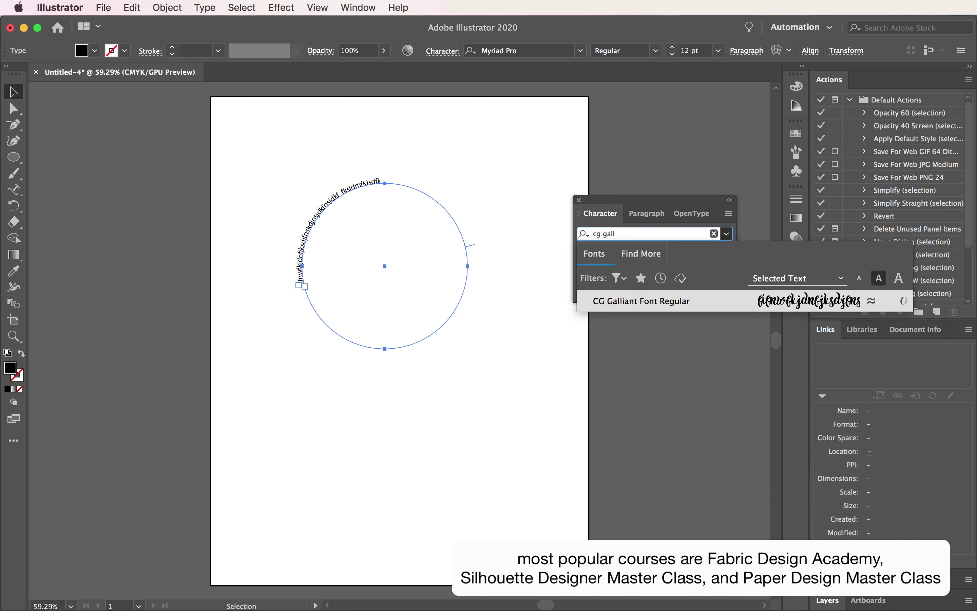
click(792, 300)
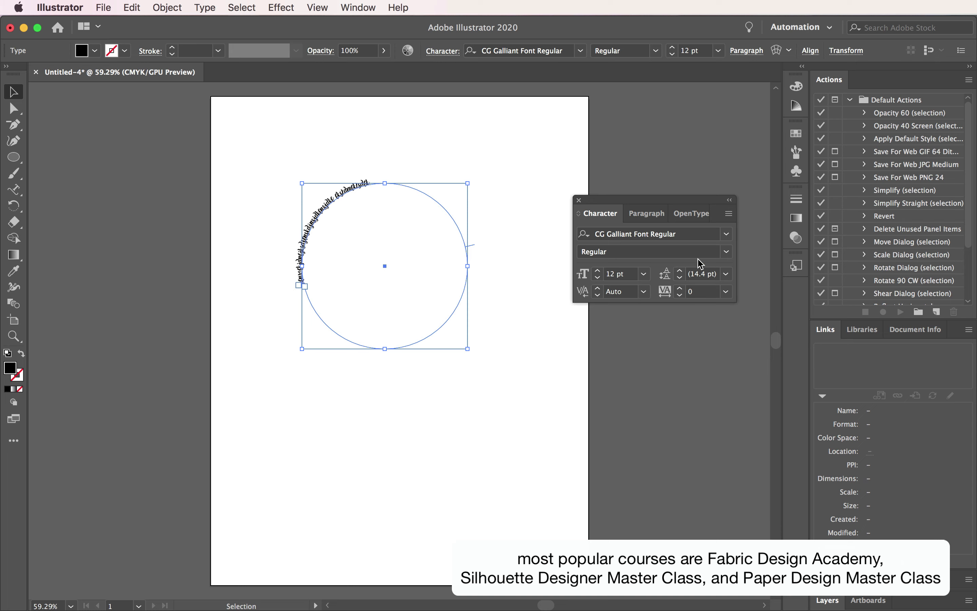
click(645, 274)
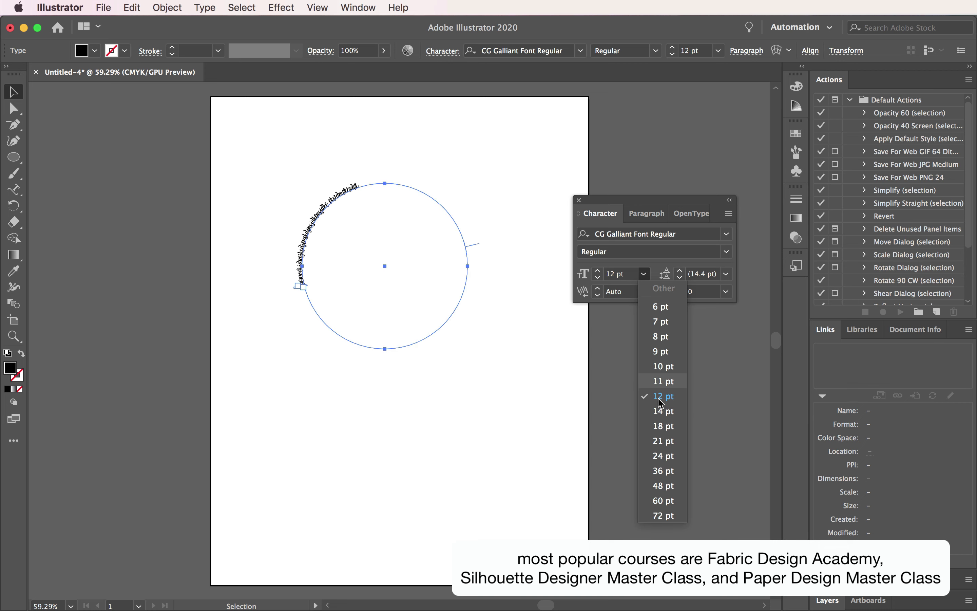
click(663, 471)
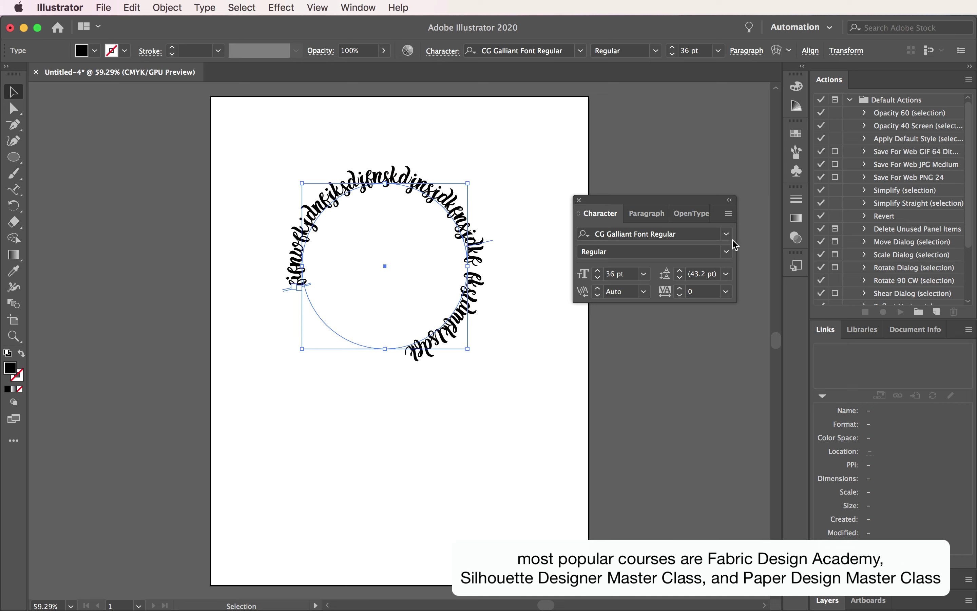
Change the circular text's font to Helvetica.
click(686, 233)
text(helve)
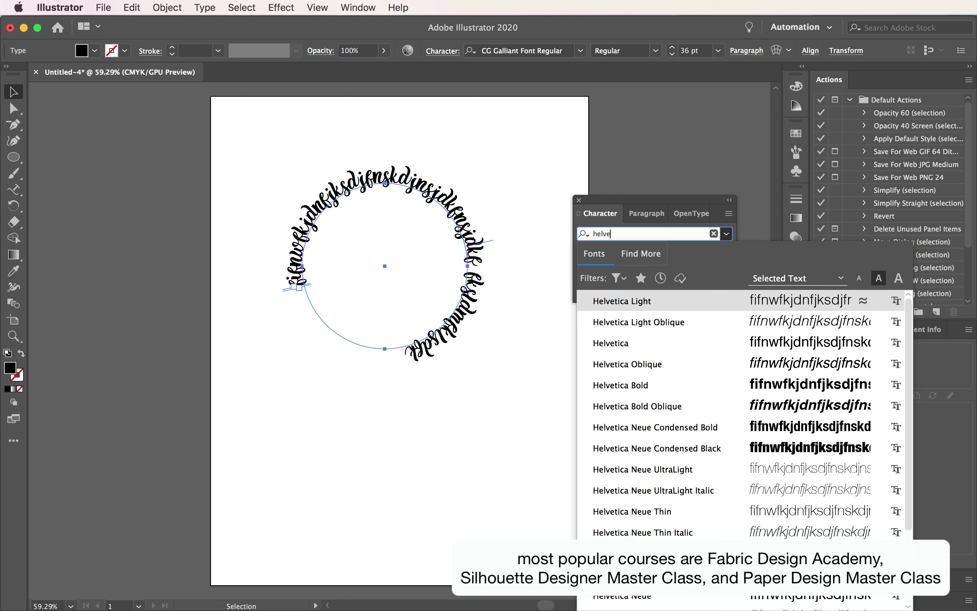
click(655, 348)
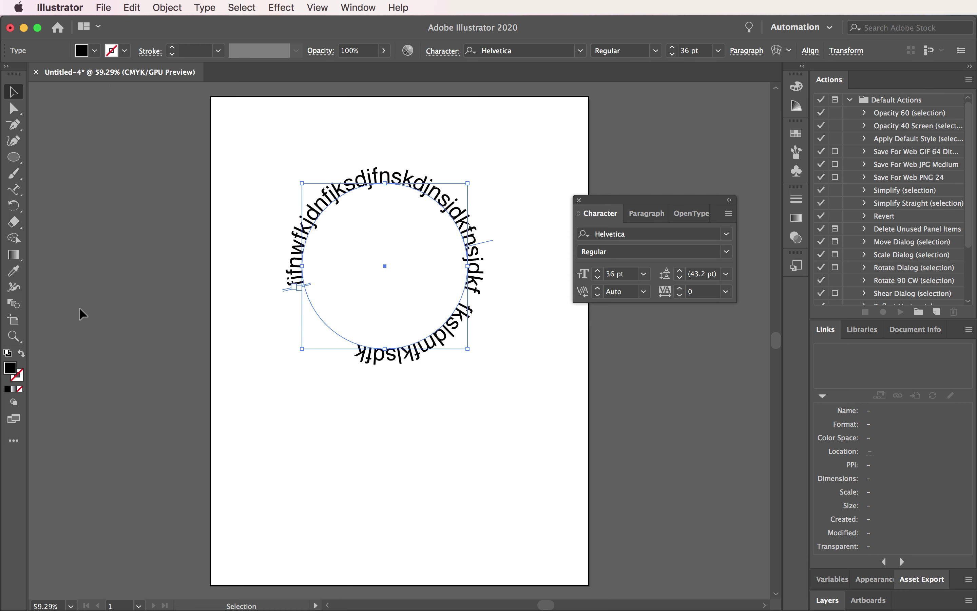
Replace the placeholder letters on the circle with the designer's first name in capitals, repeated six times with spaces between.
click(14, 336)
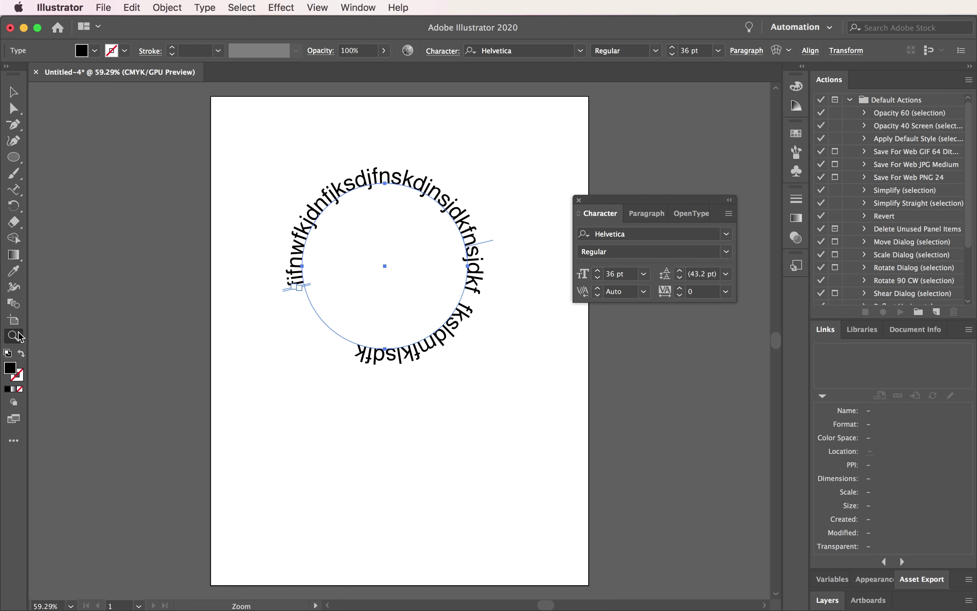
click(22, 197)
click(14, 205)
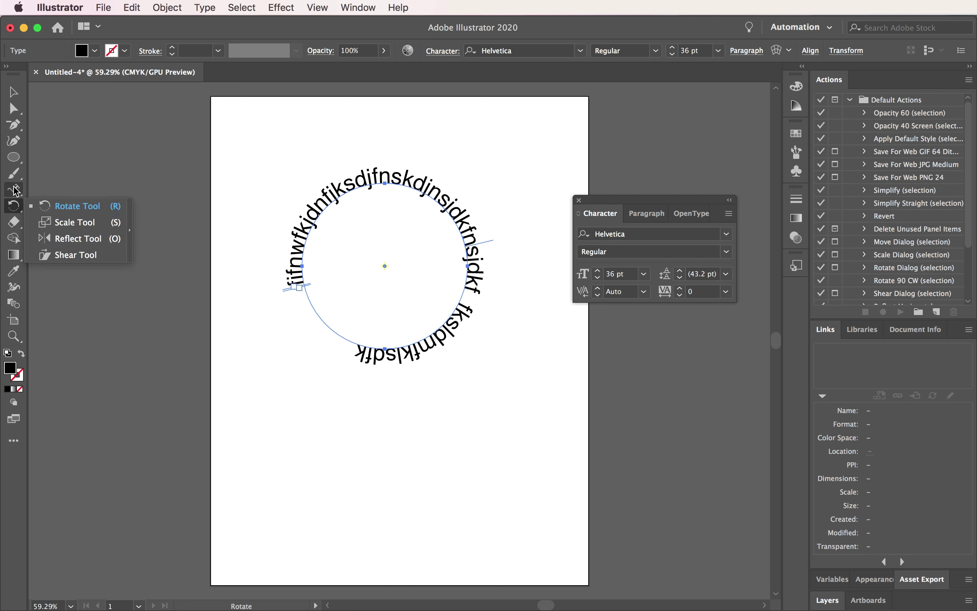
click(14, 189)
drag(299, 286, 370, 339)
key(BackSpace)
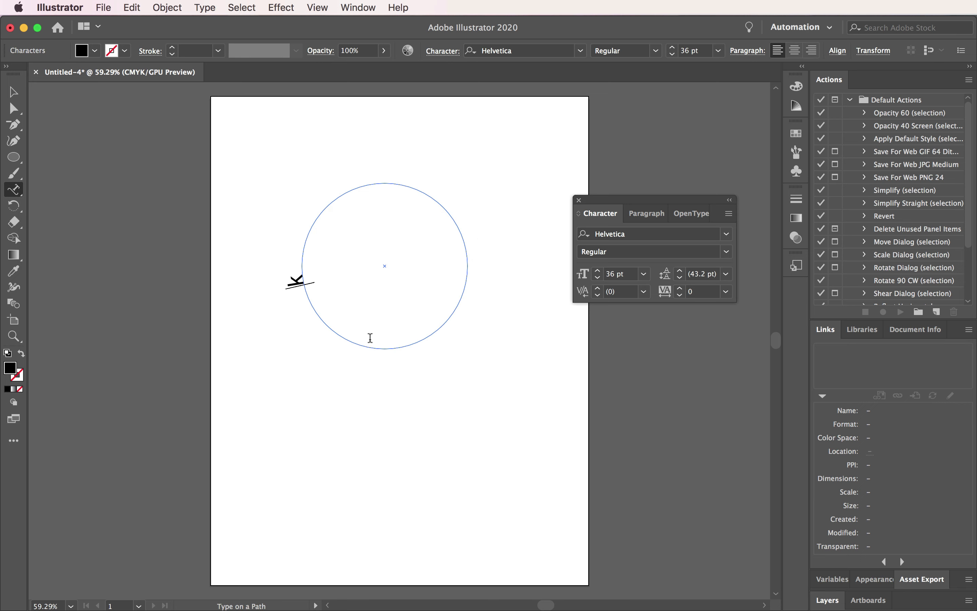
key(BackSpace)
text(CARINA)
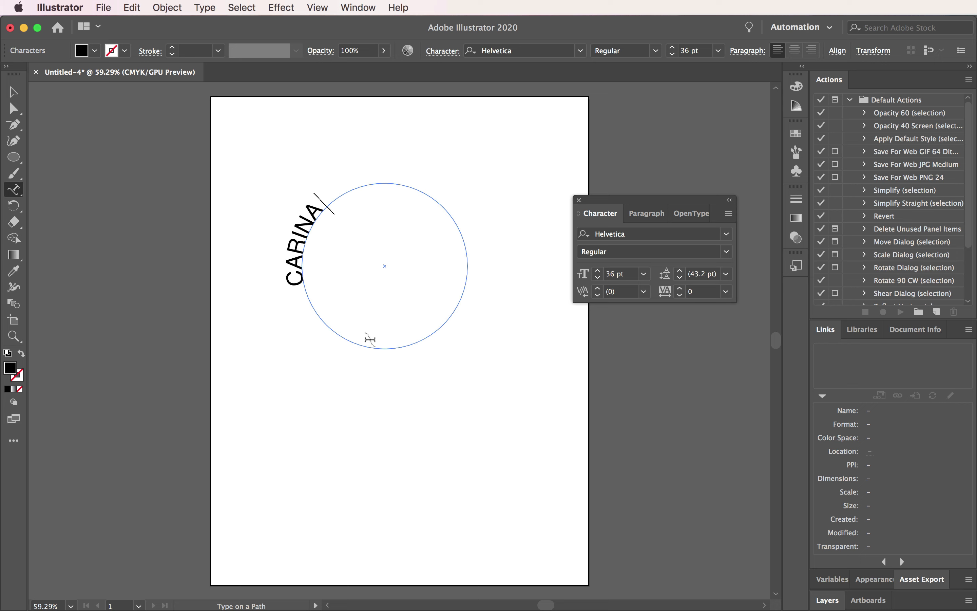
text( CARINA CARINA)
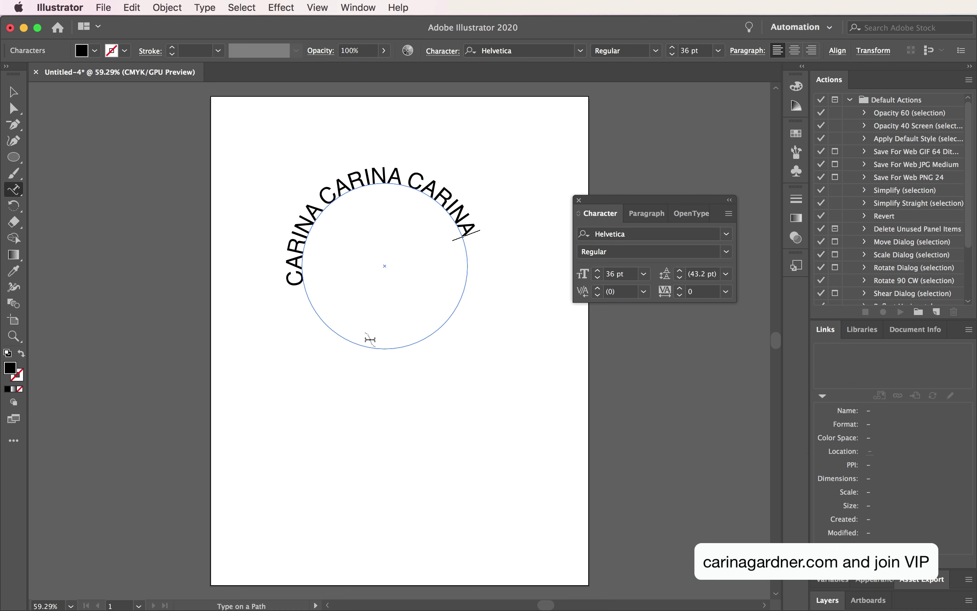
text( CARINA C)
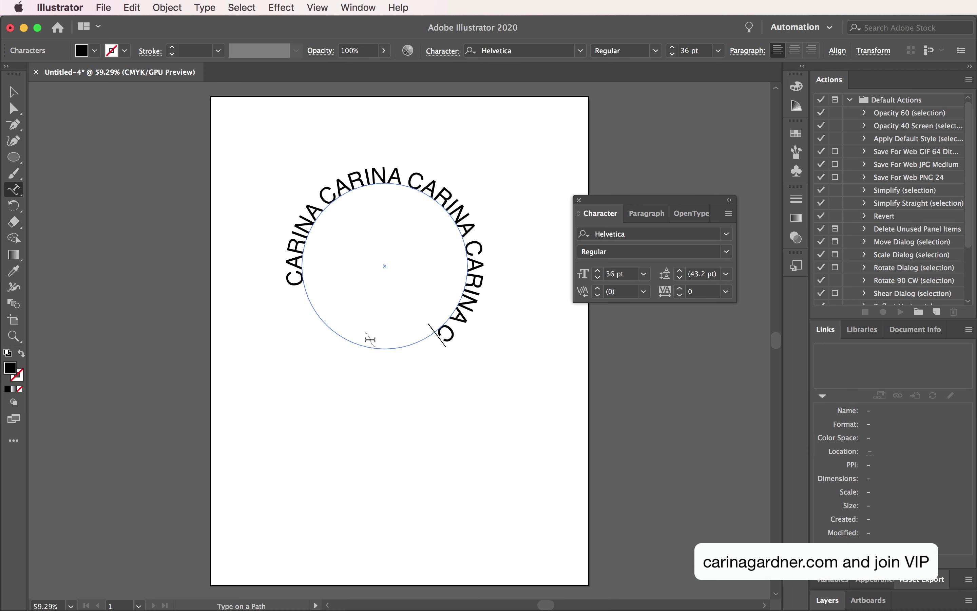
text(ARINA CARIN)
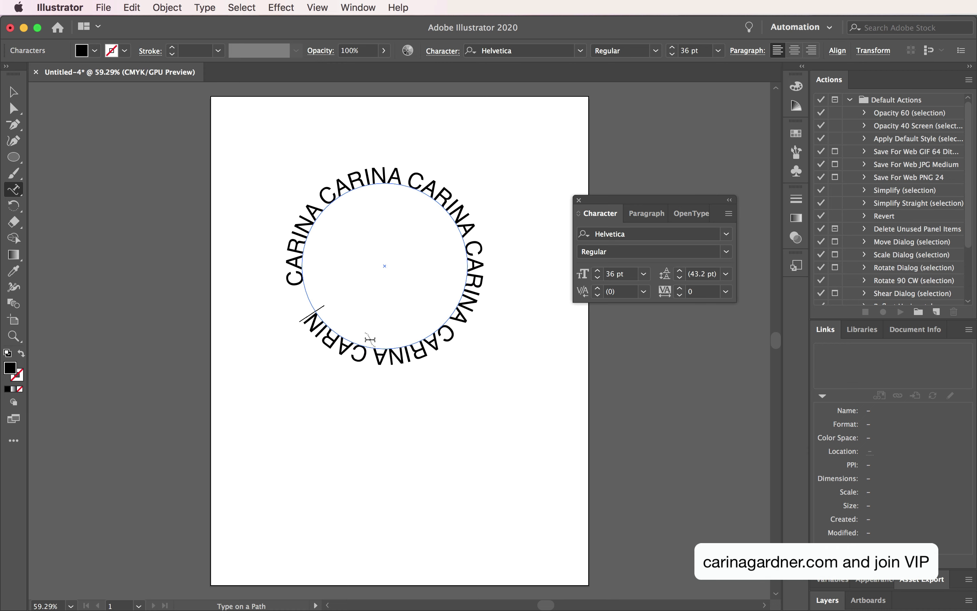
text(A)
Set the font size of the repeated name on the circle to 37 pt.
click(14, 92)
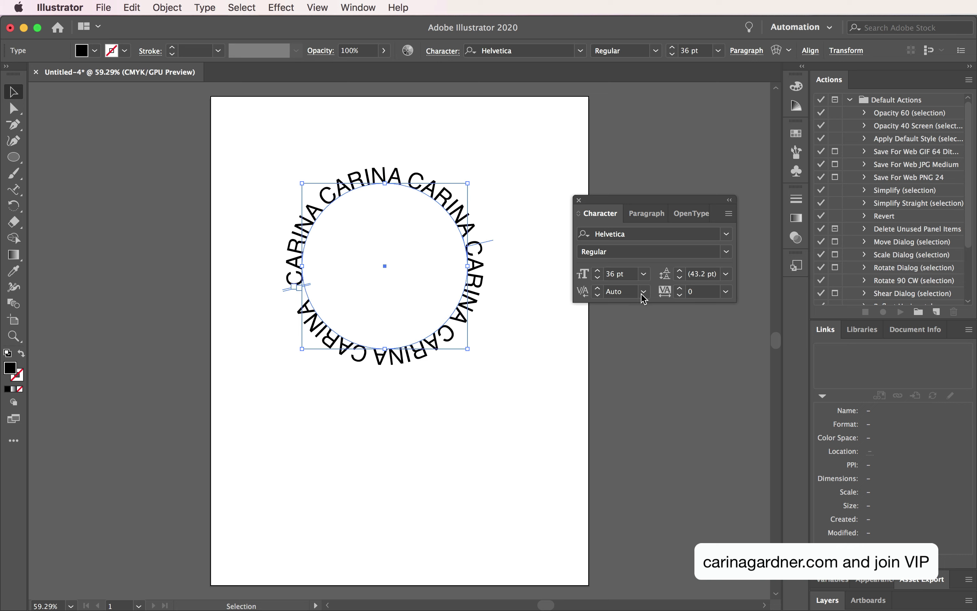
click(644, 274)
click(631, 274)
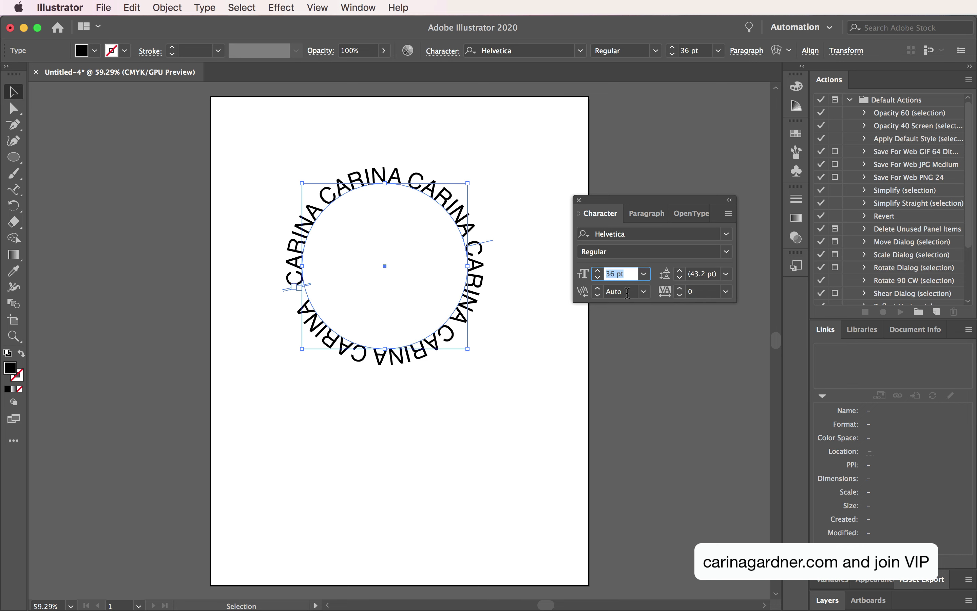
text(37)
key(Return)
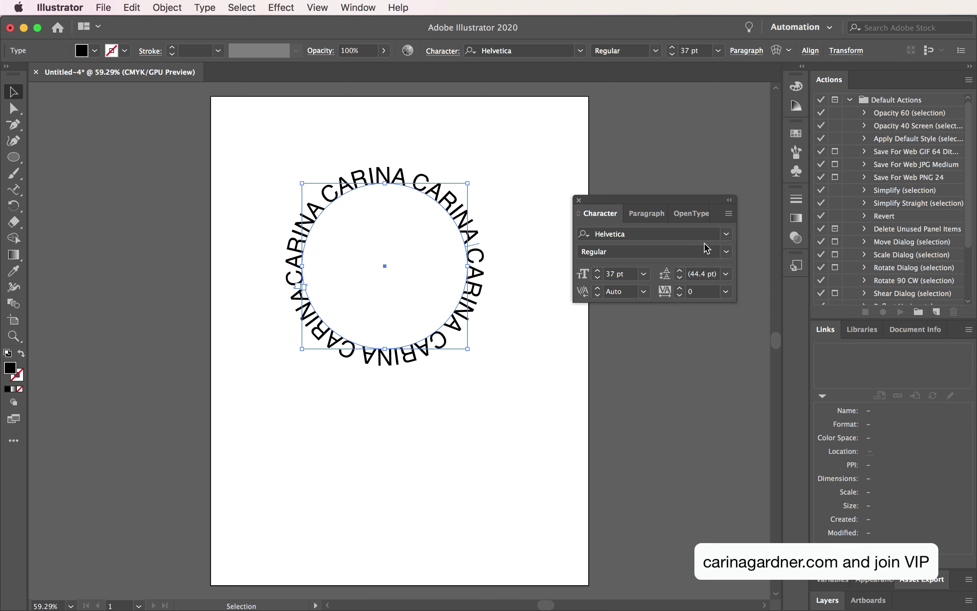
Set the font size of the repeated name on the circle to 36.5 pt and deselect the text.
click(632, 276)
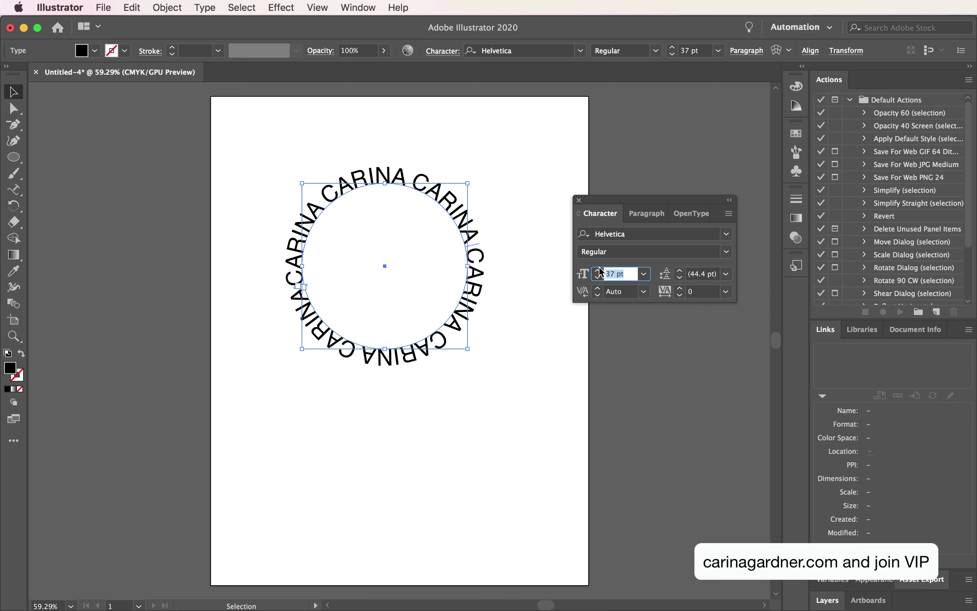
text(36.5)
key(Return)
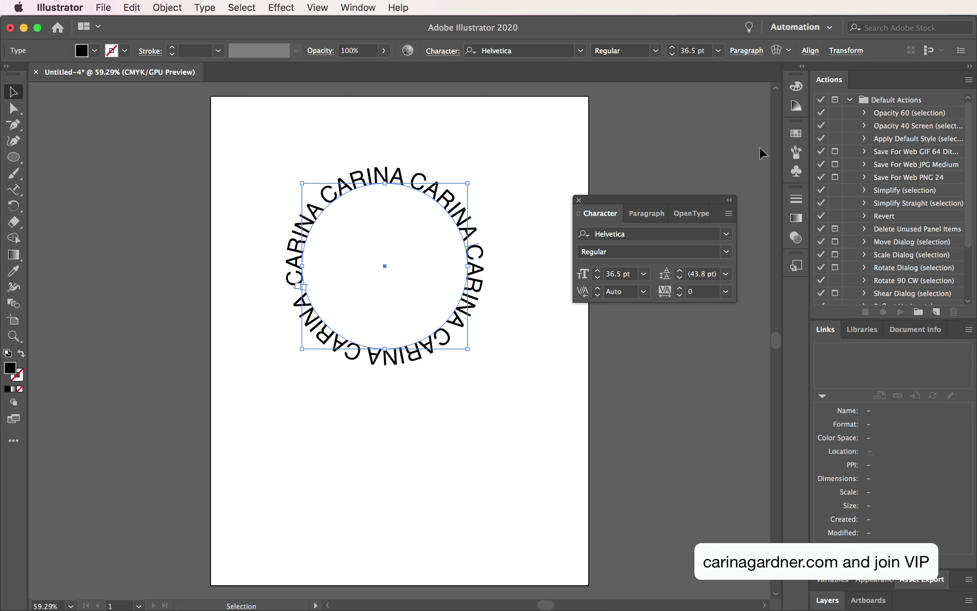
click(682, 384)
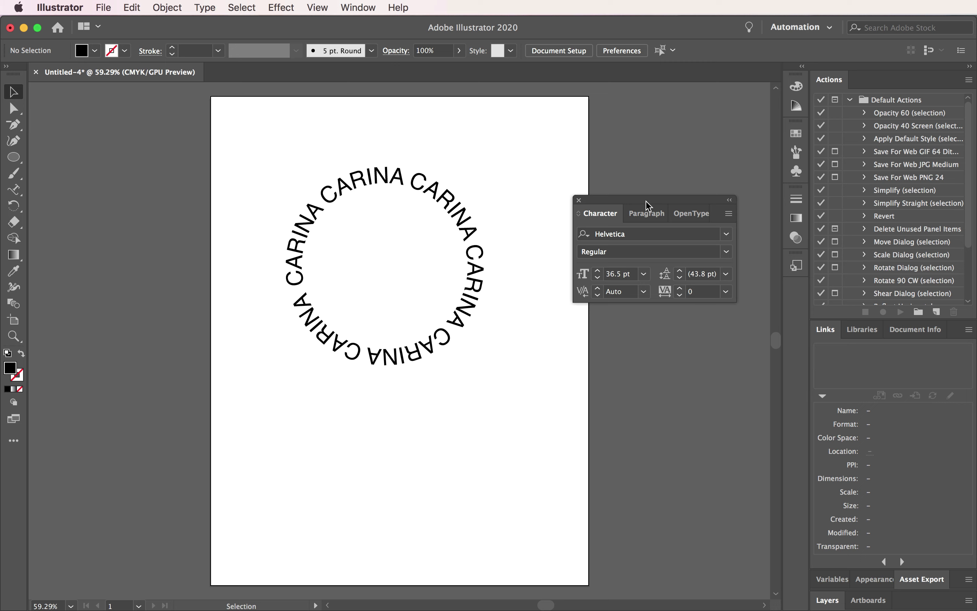
Try to set the character tracking to 100 with no text selected.
click(698, 295)
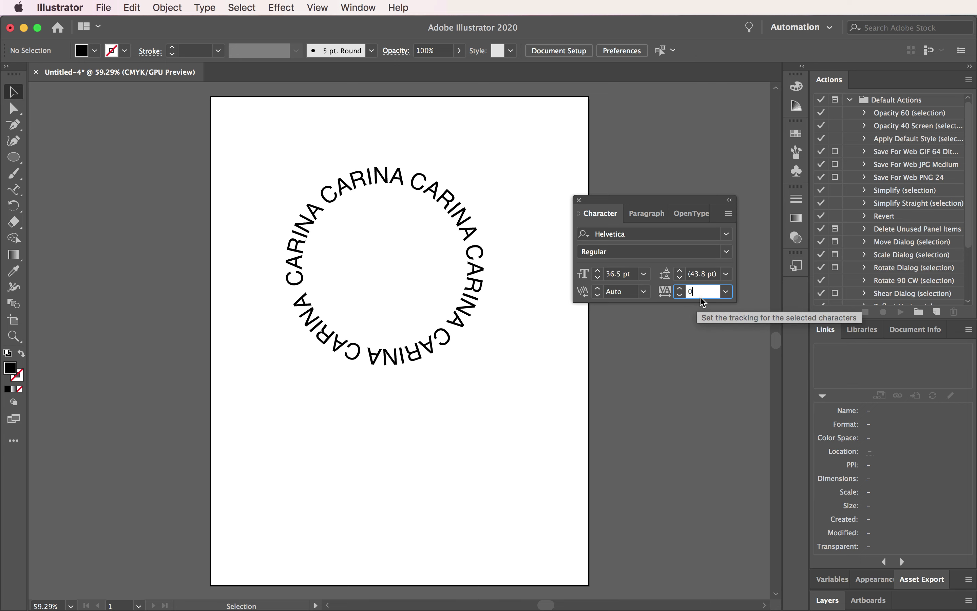
double_click(698, 291)
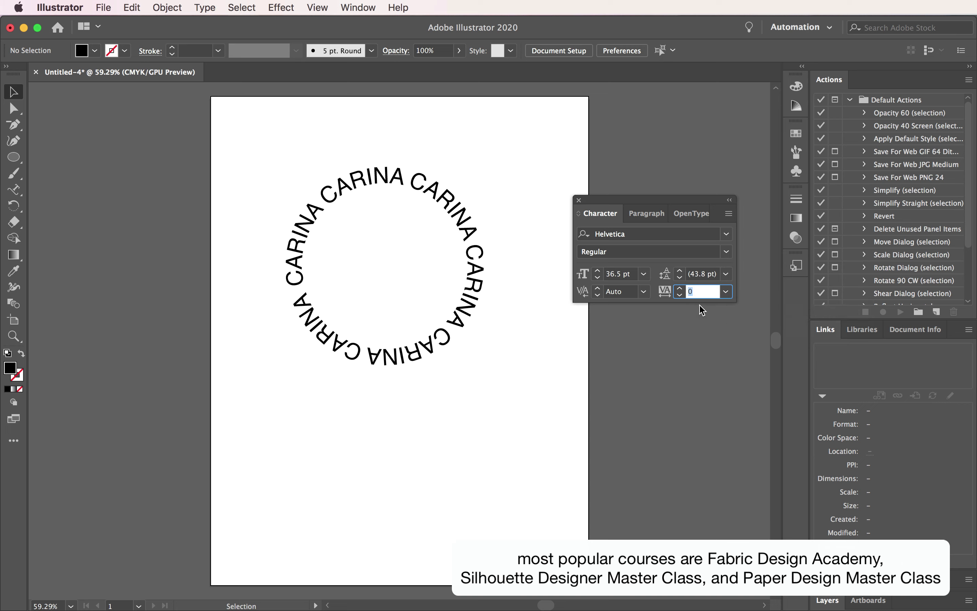
text(100)
key(Return)
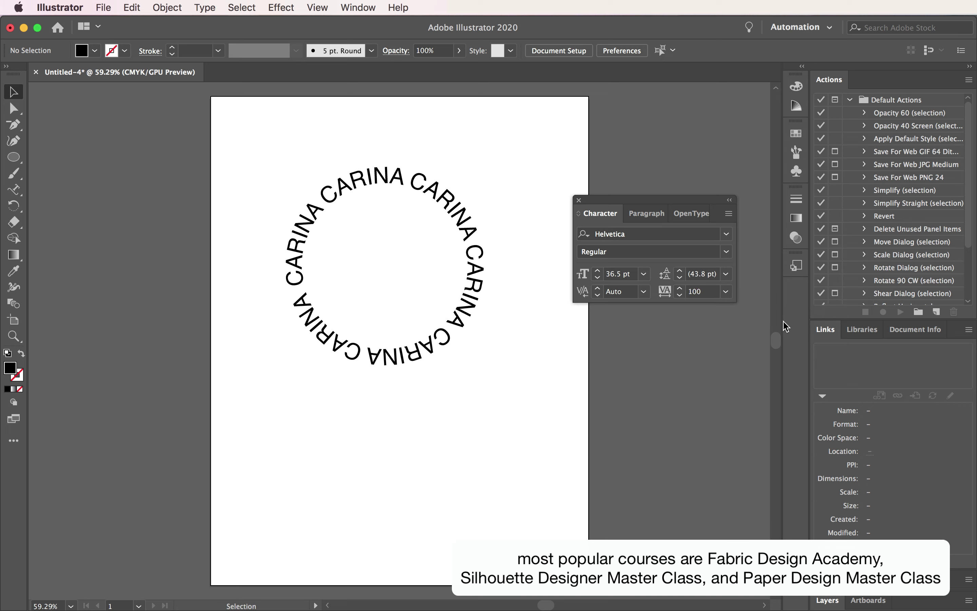
Select the circular text and set its tracking to 100 to widen the letter spacing.
drag(366, 138, 420, 212)
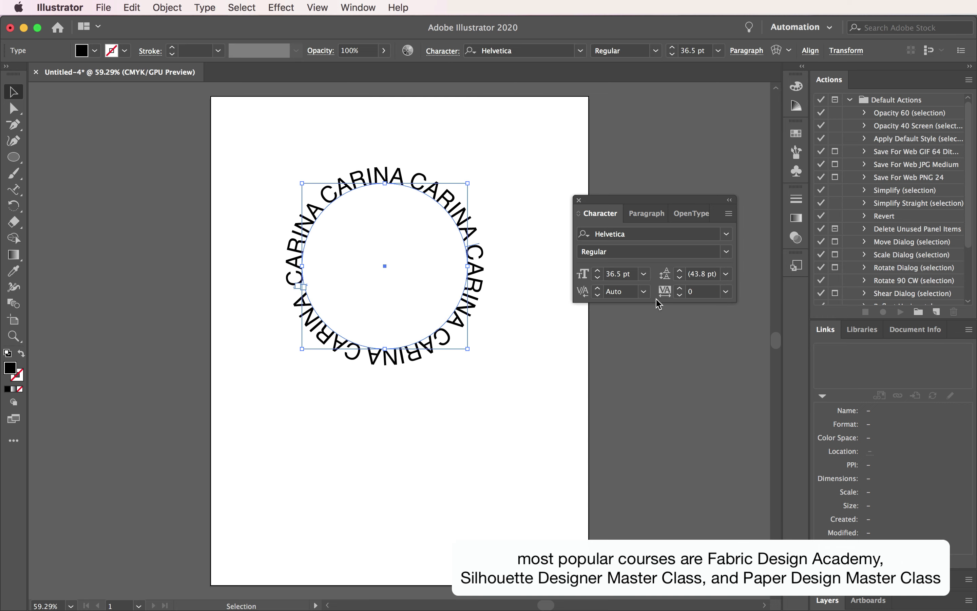
double_click(705, 291)
text(100)
key(Return)
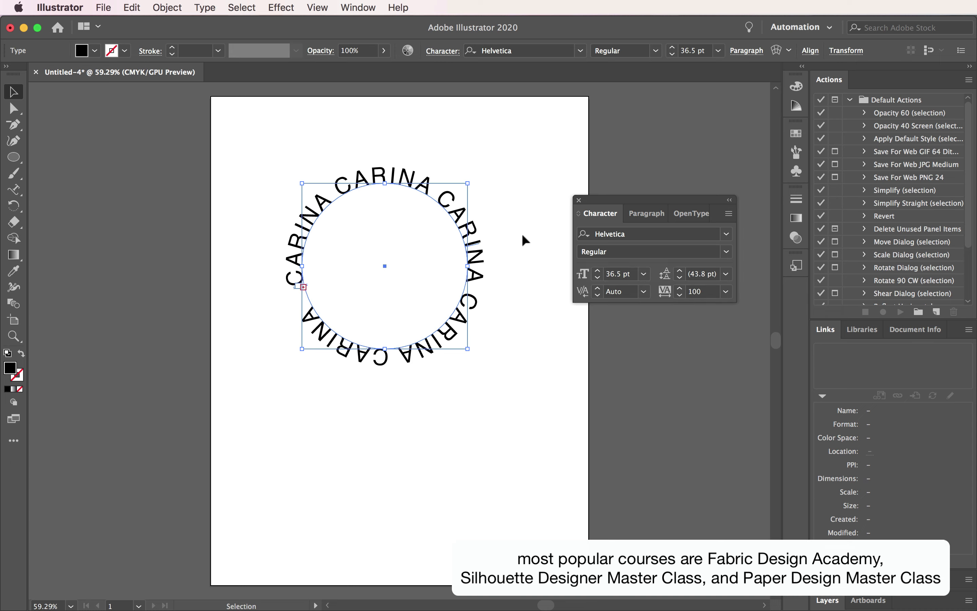
Set the circular text's tracking to -100 to tighten the letter spacing.
click(701, 299)
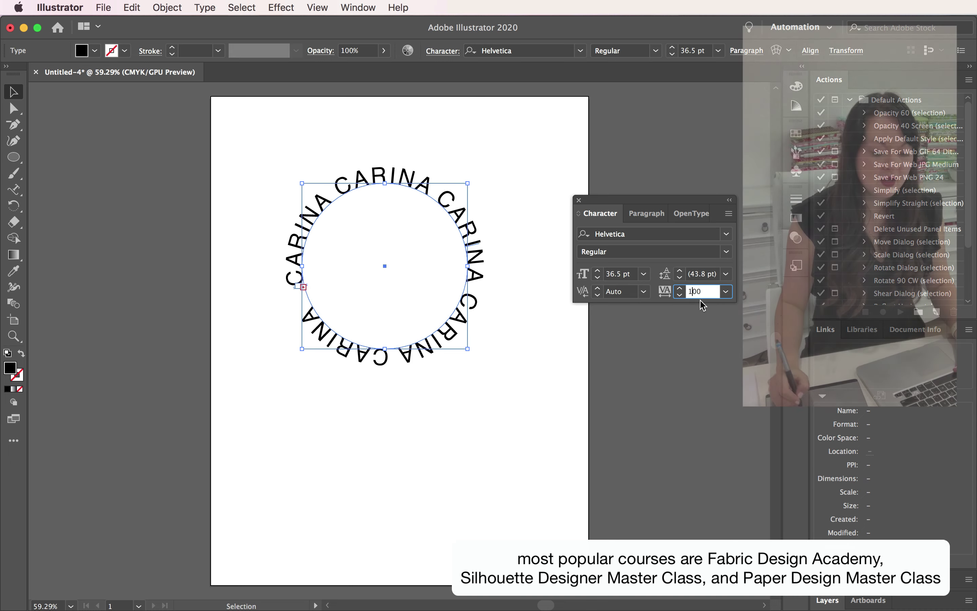
text(-100)
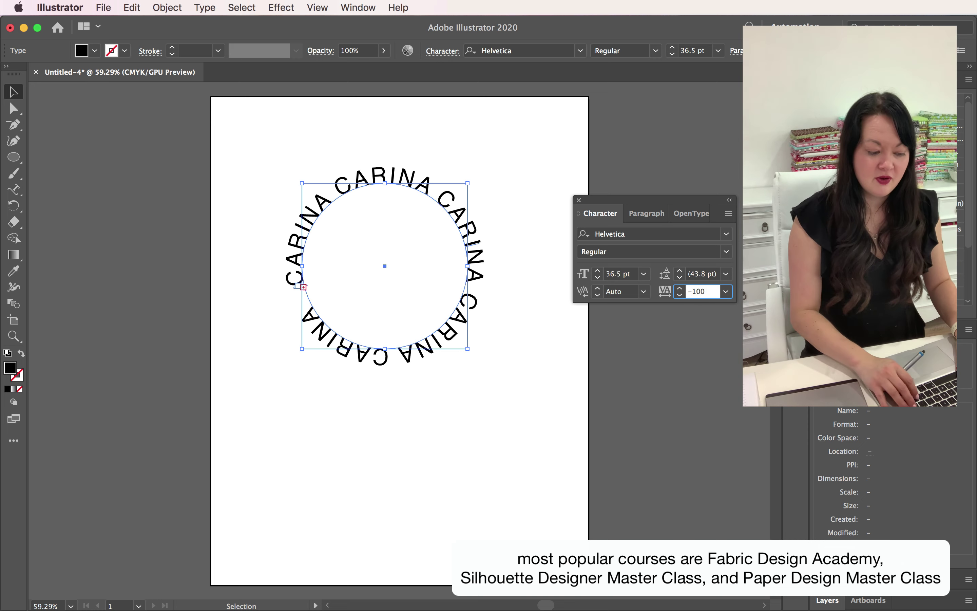
key(Return)
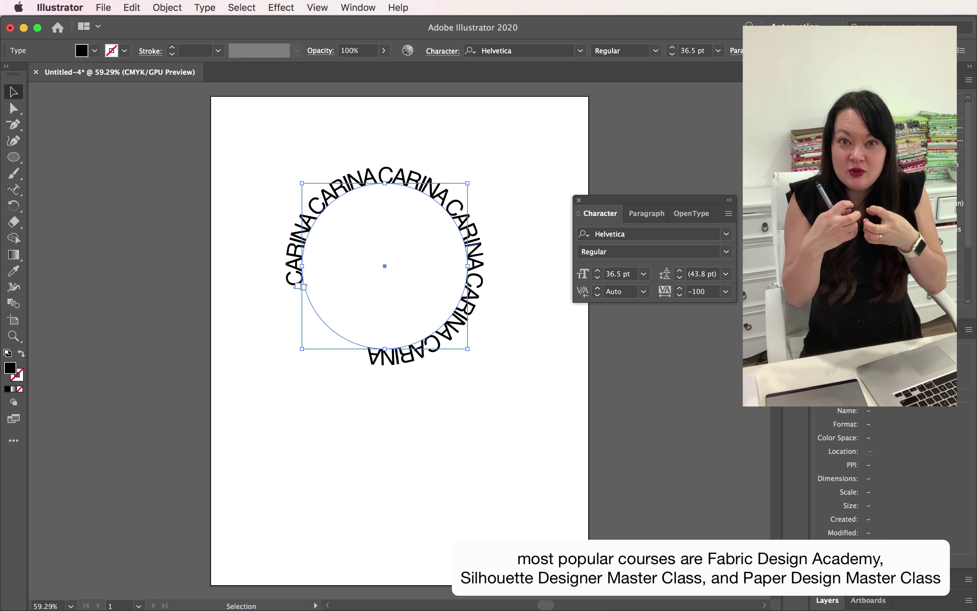